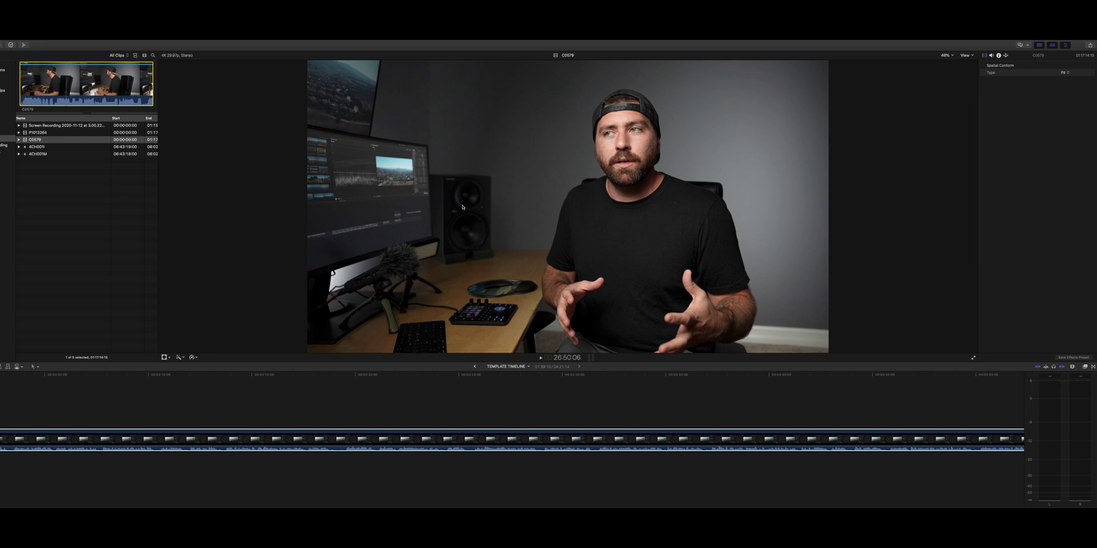
pyautogui.click(40, 134)
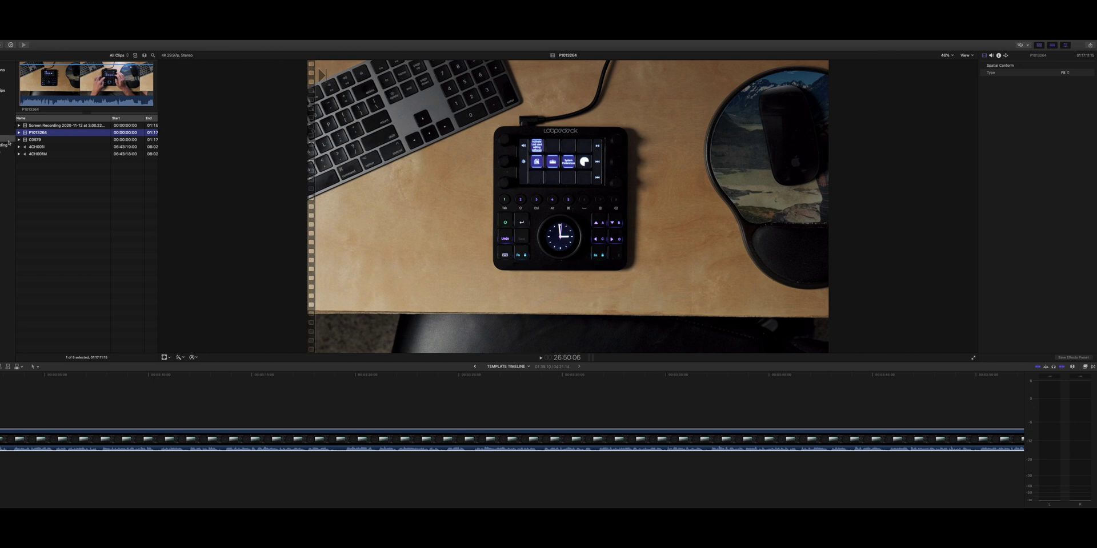
pyautogui.click(45, 127)
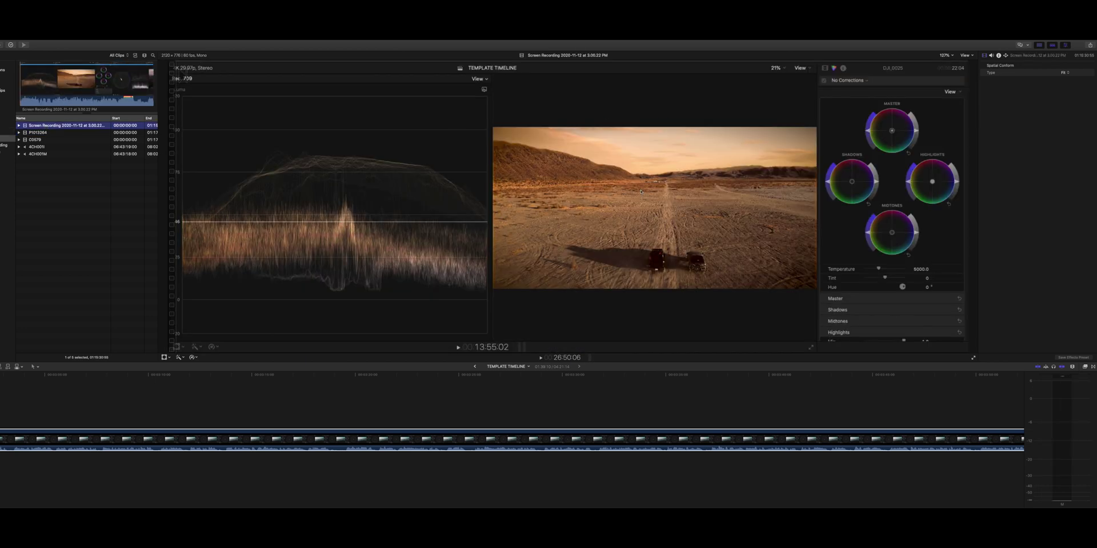
pyautogui.click(40, 140)
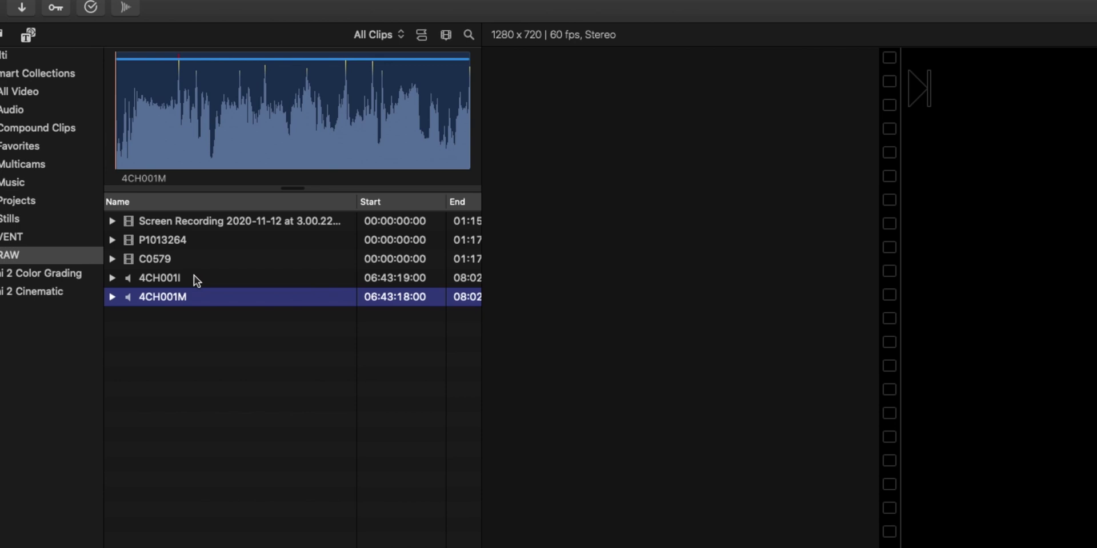
pyautogui.click(194, 277)
pyautogui.click(198, 295)
pyautogui.click(201, 280)
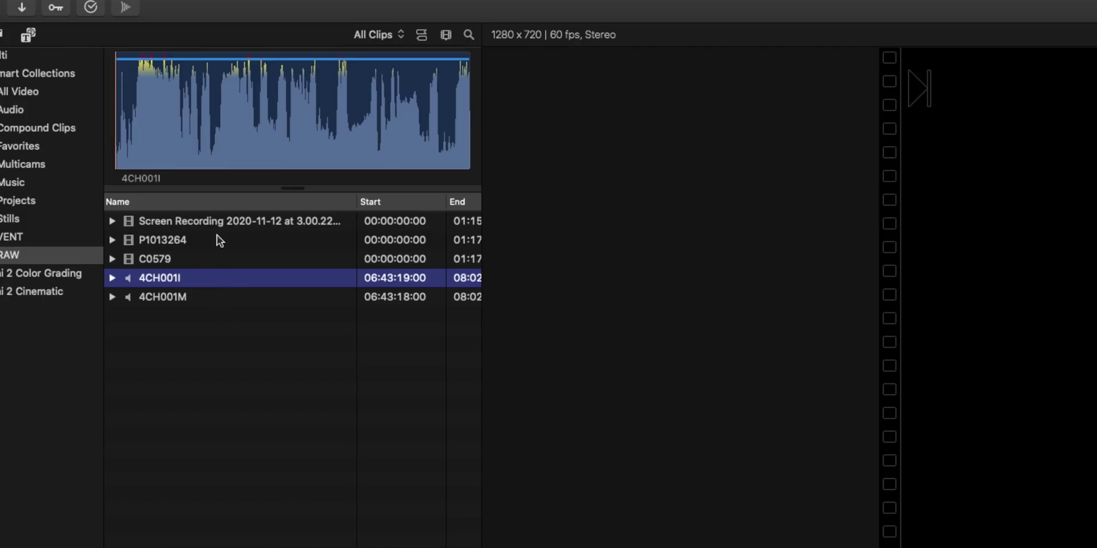
pyautogui.click(204, 220)
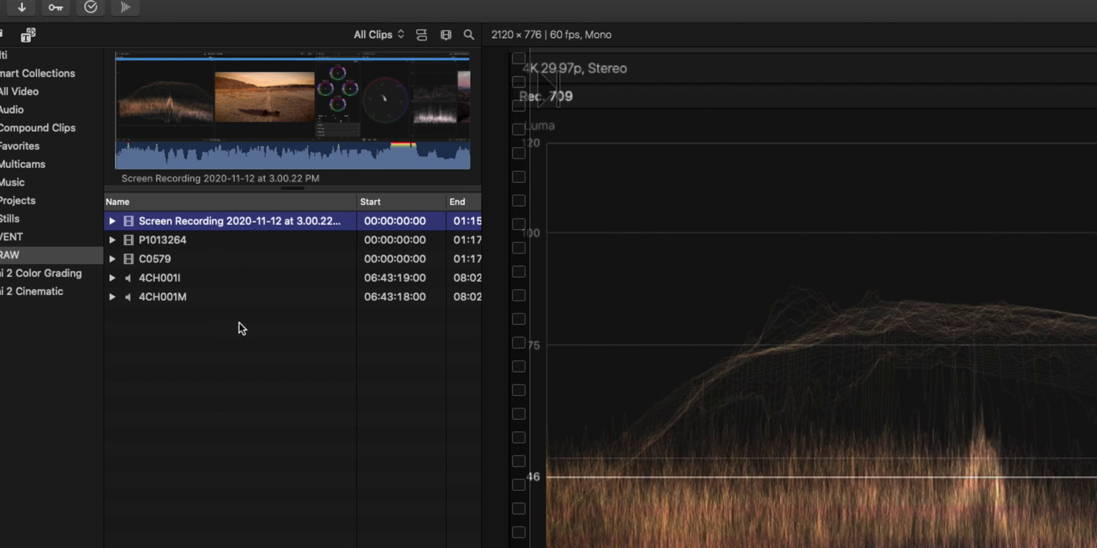
pyautogui.moveTo(234, 323); pyautogui.dragTo(196, 207)
pyautogui.rightClick(204, 247)
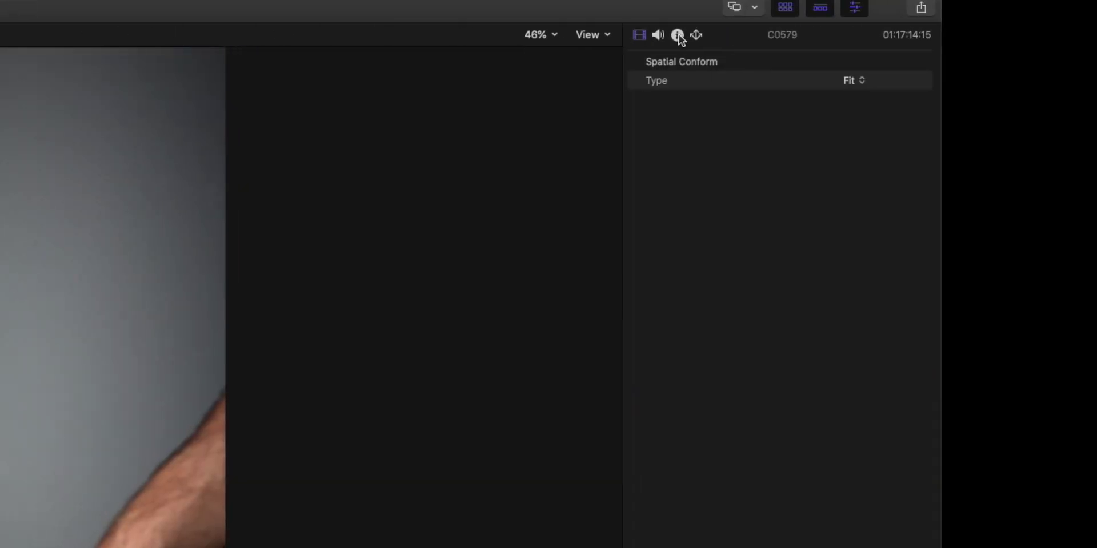
# Check each clip's Camera Angle in the Extended metadata view, then select all five event clips.
pyautogui.click(678, 35)
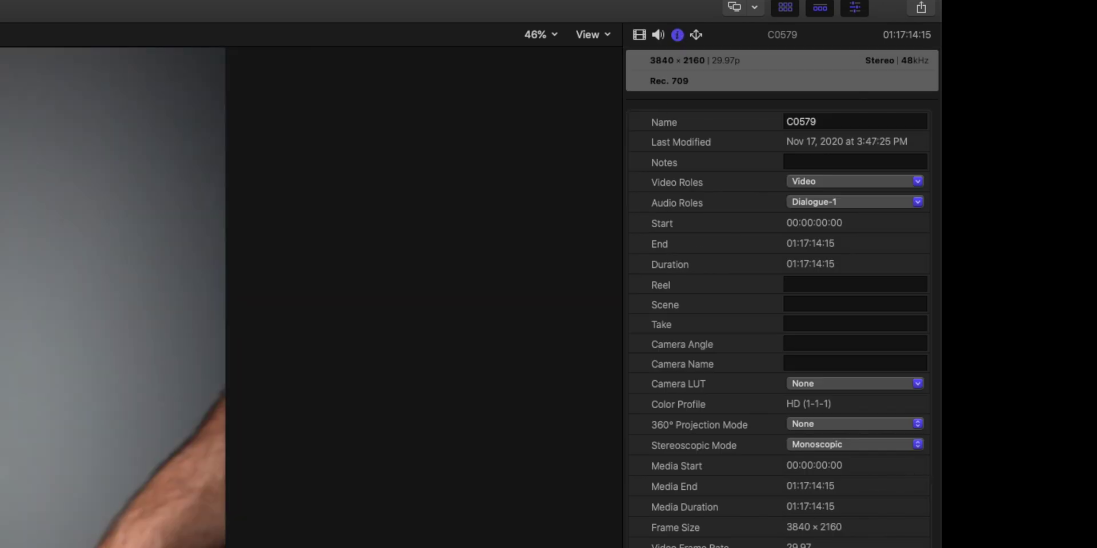
pyautogui.click(729, 228)
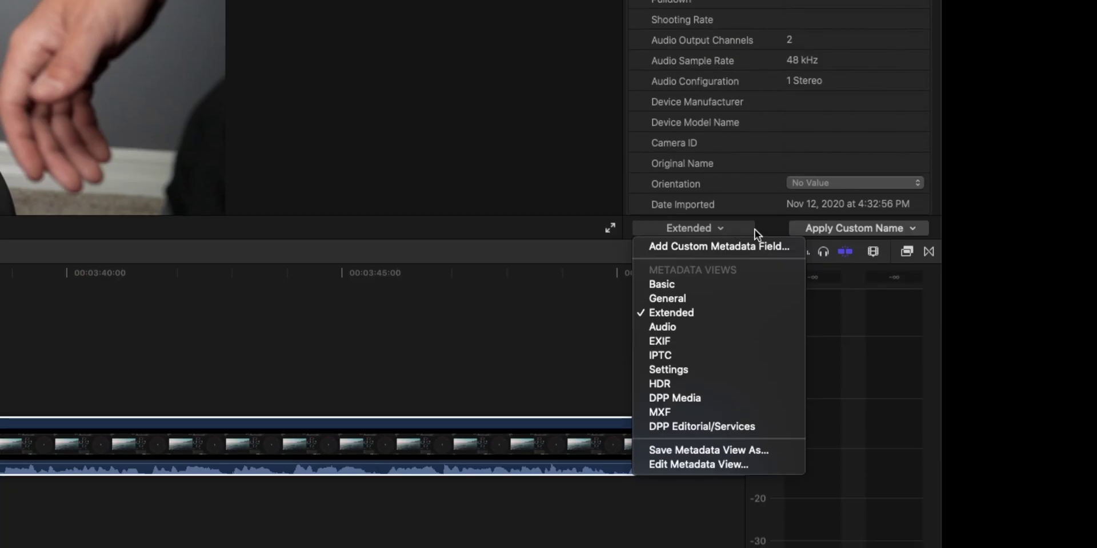
pyautogui.click(721, 313)
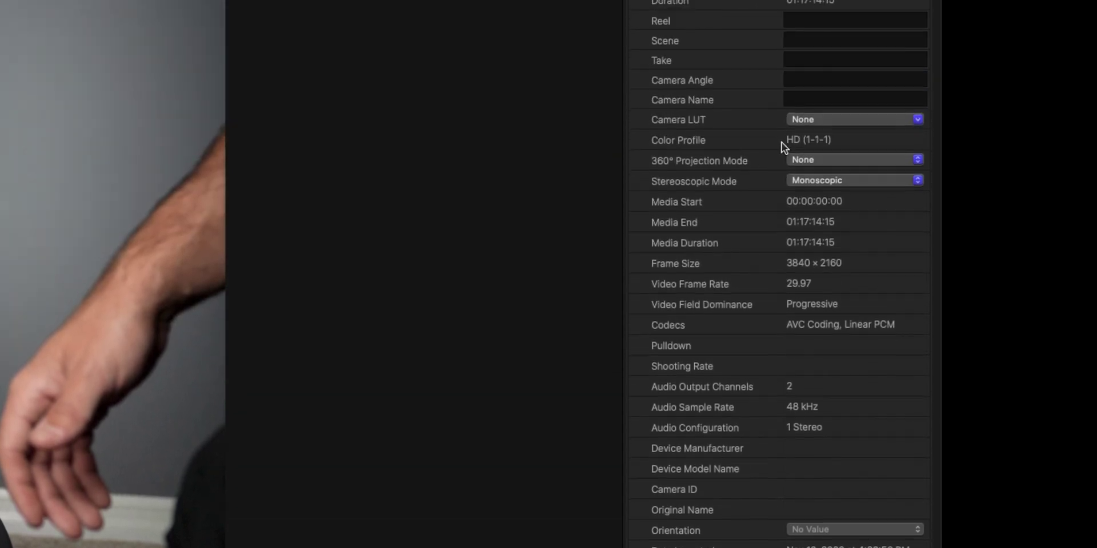
pyautogui.moveTo(660, 310); pyautogui.dragTo(695, 314)
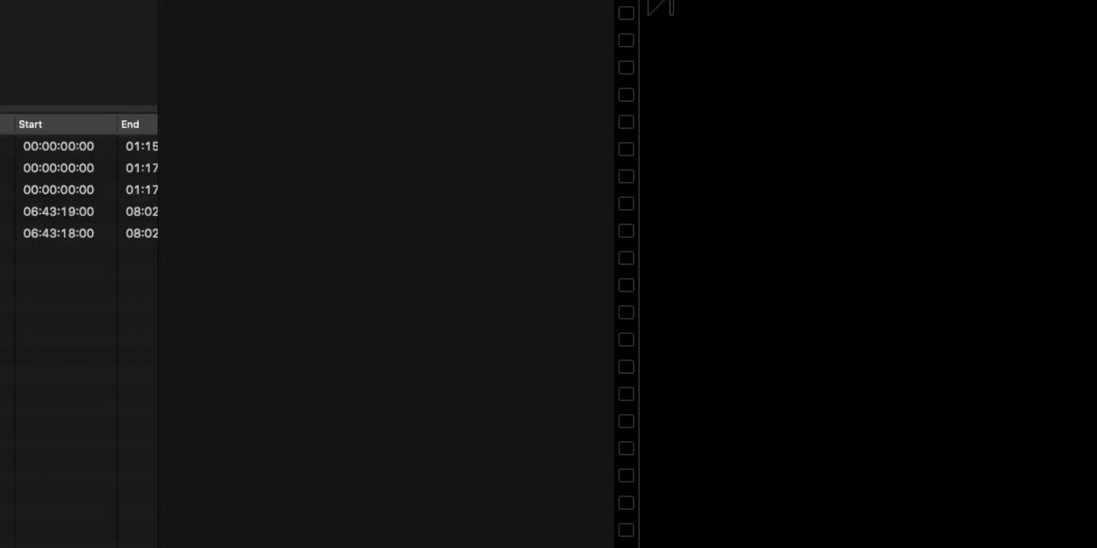
pyautogui.press('super+a')
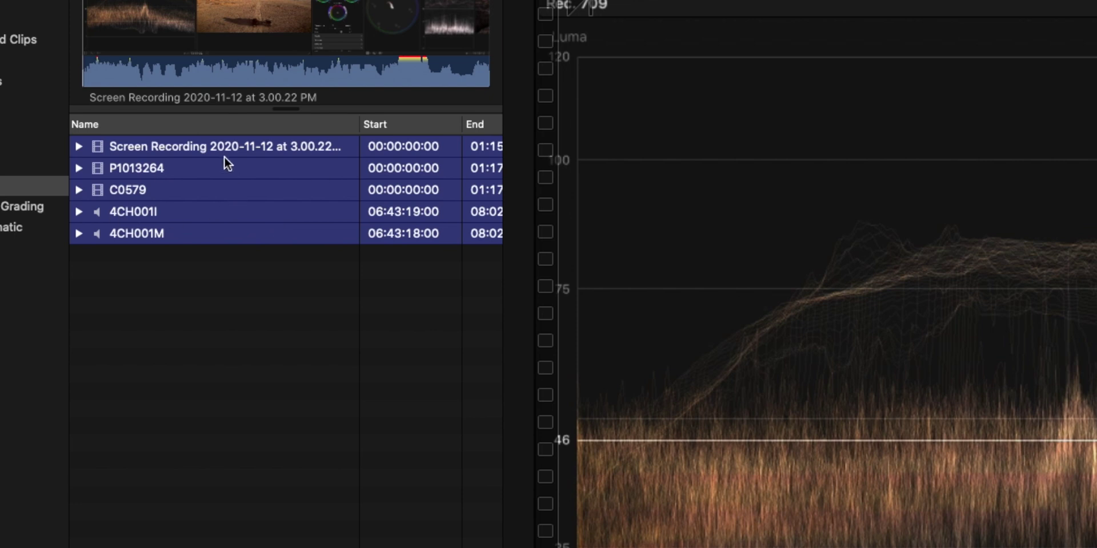
# Create a new multicam clip from the five selected clips via the shortcut menu.
pyautogui.rightClick(192, 194)
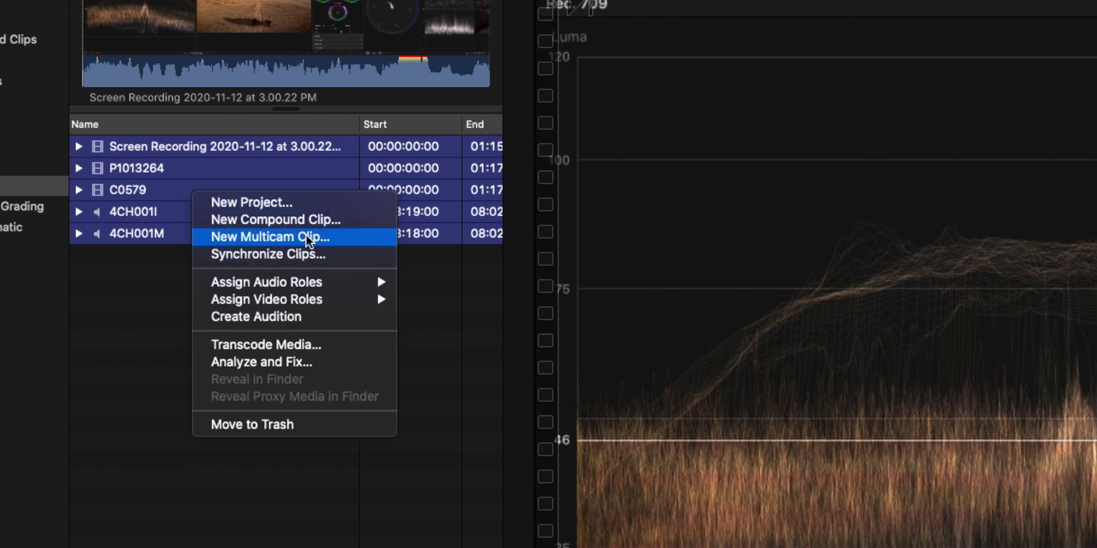
pyautogui.click(348, 248)
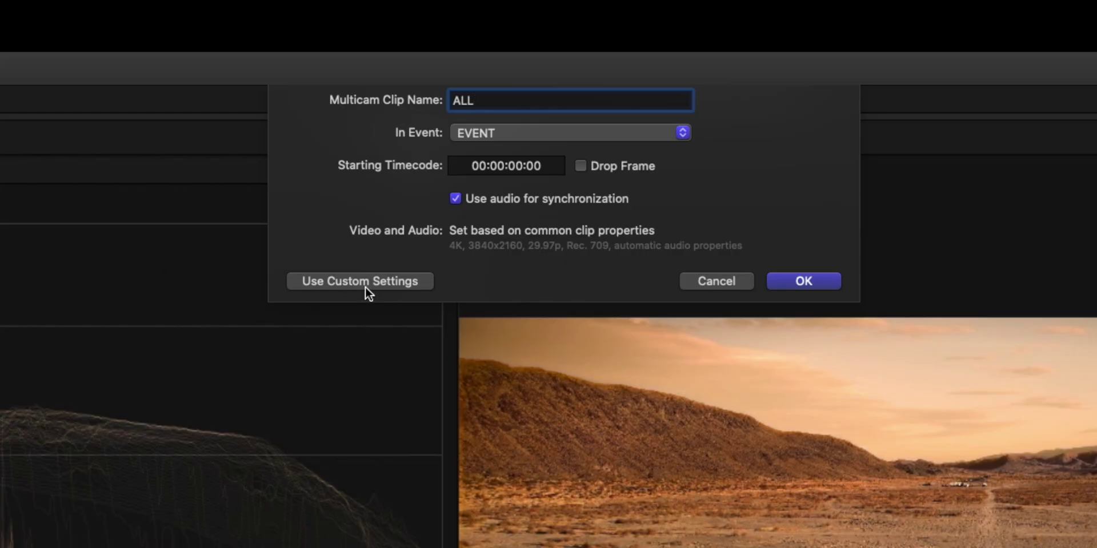
# Review the custom multicam video format options, then revert to automatic settings.
pyautogui.click(365, 287)
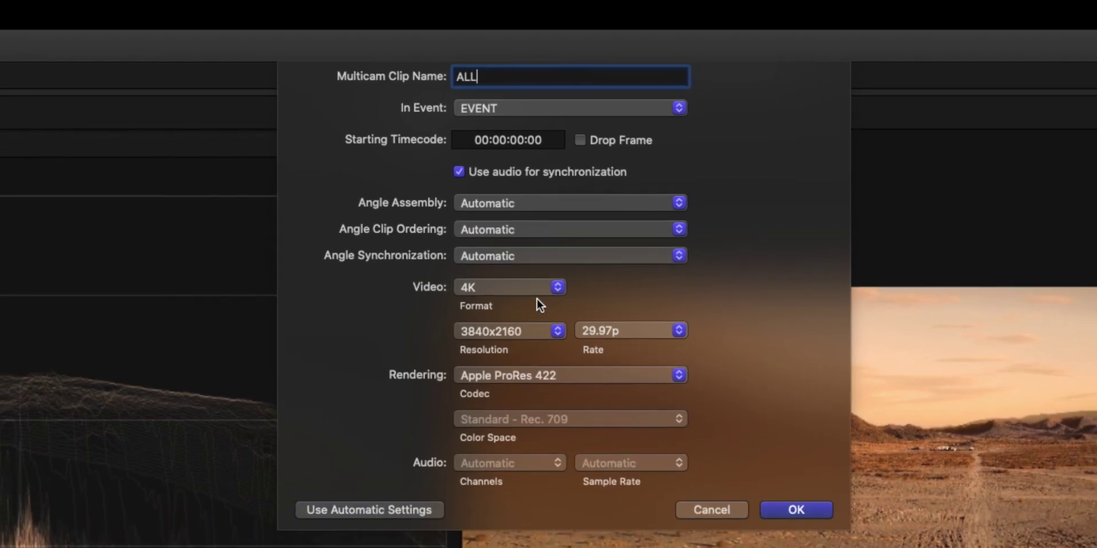
pyautogui.click(557, 269)
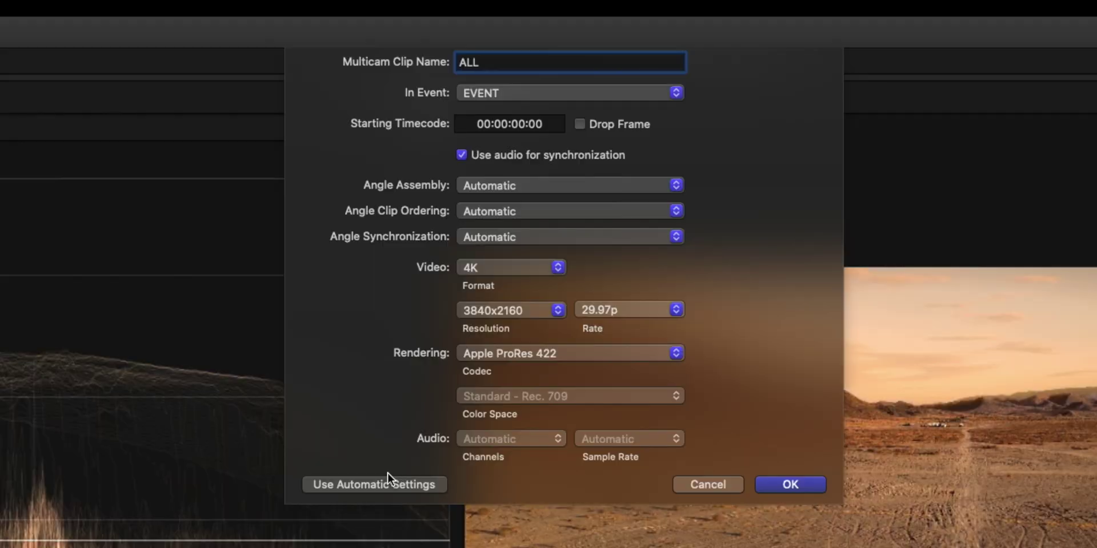
pyautogui.click(394, 480)
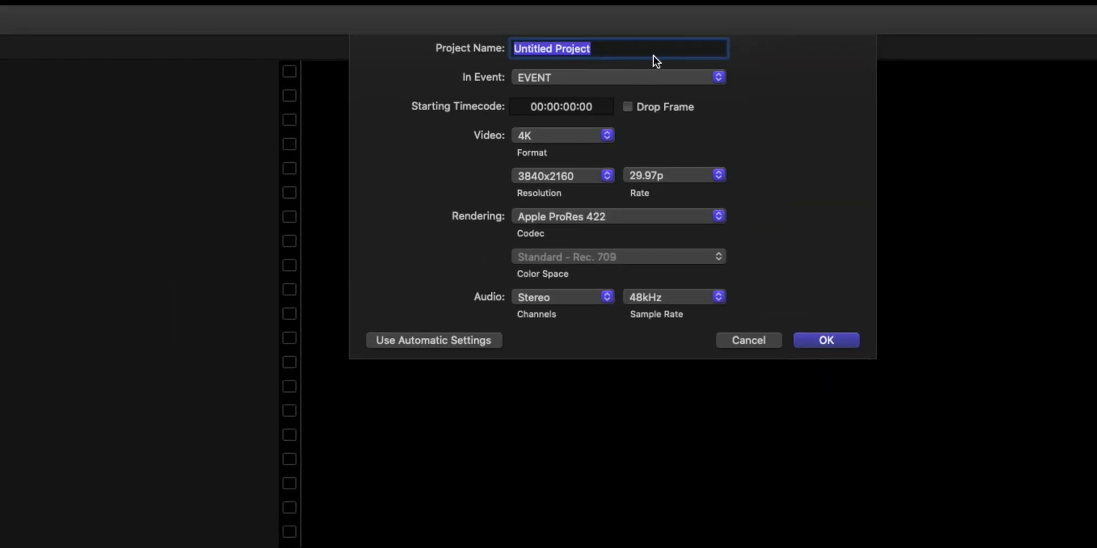
# Create the Multicam Sample project and append the ALL multicam clip to its timeline.
pyautogui.write('Multicam Sample')
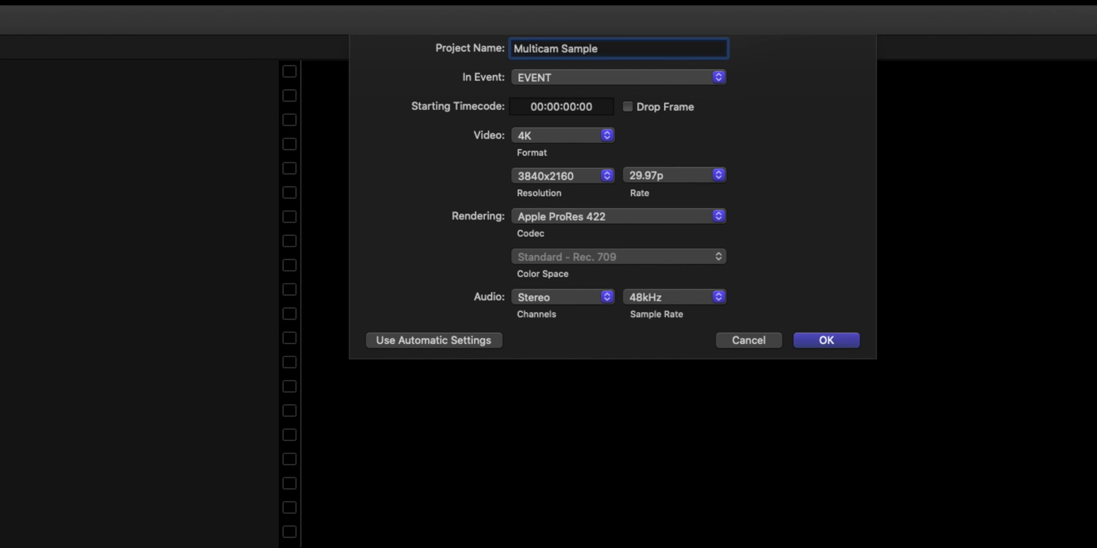
pyautogui.press('Return')
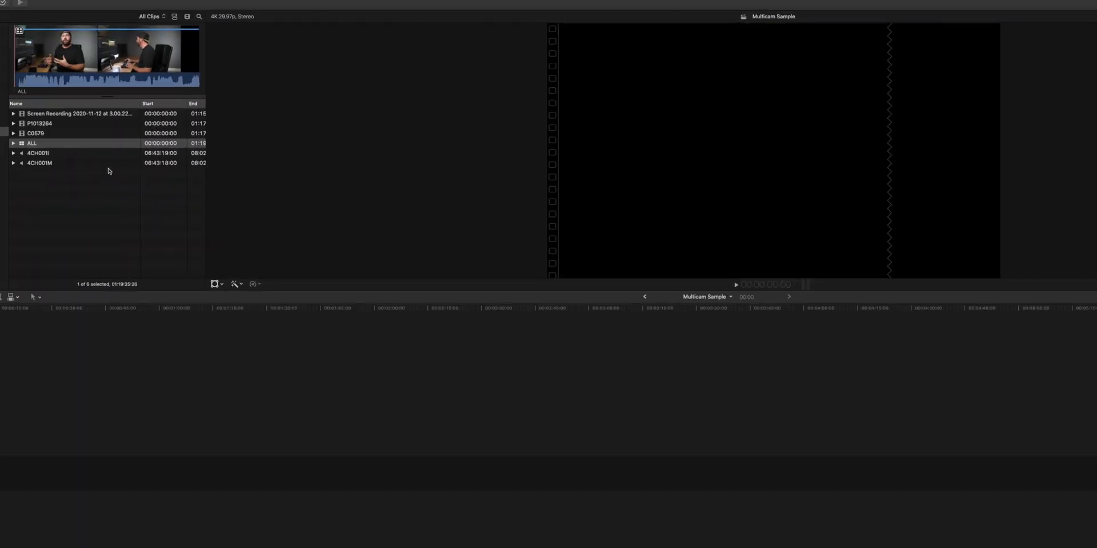
pyautogui.click(32, 145)
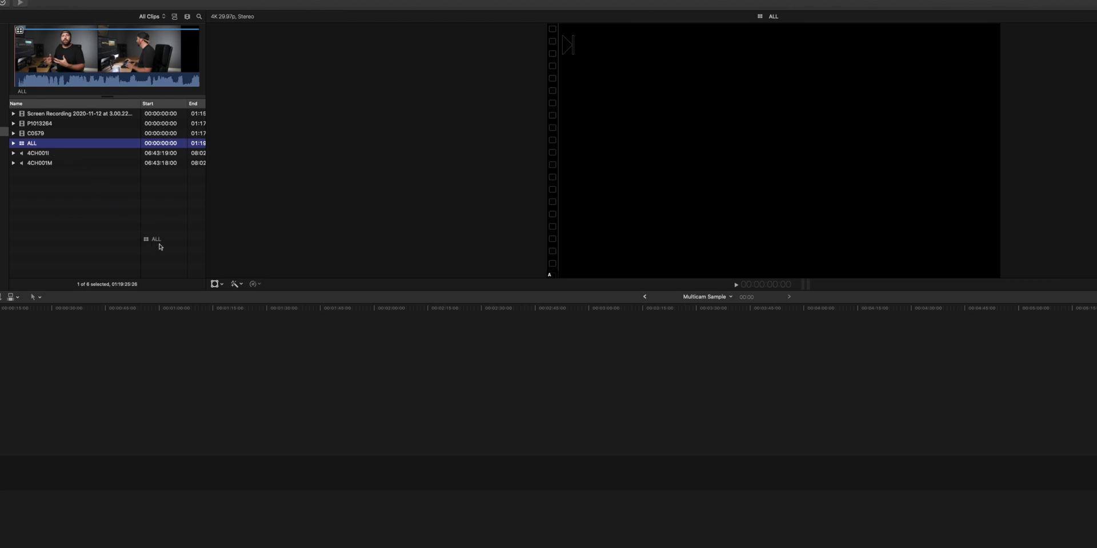
pyautogui.press('e')
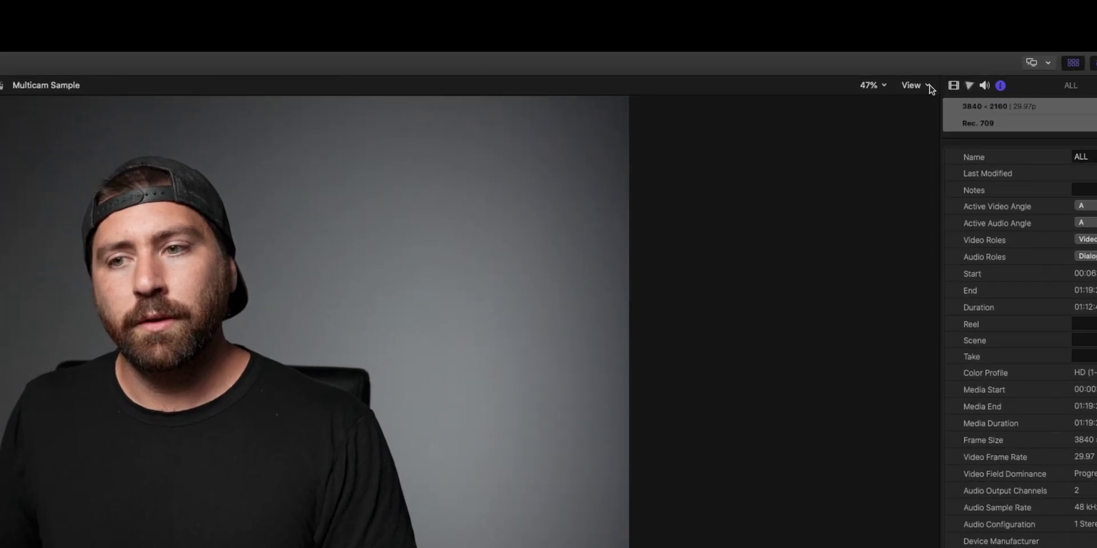
# Show the Angle Viewer beside the viewer using the Angles view option.
pyautogui.click(1094, 17)
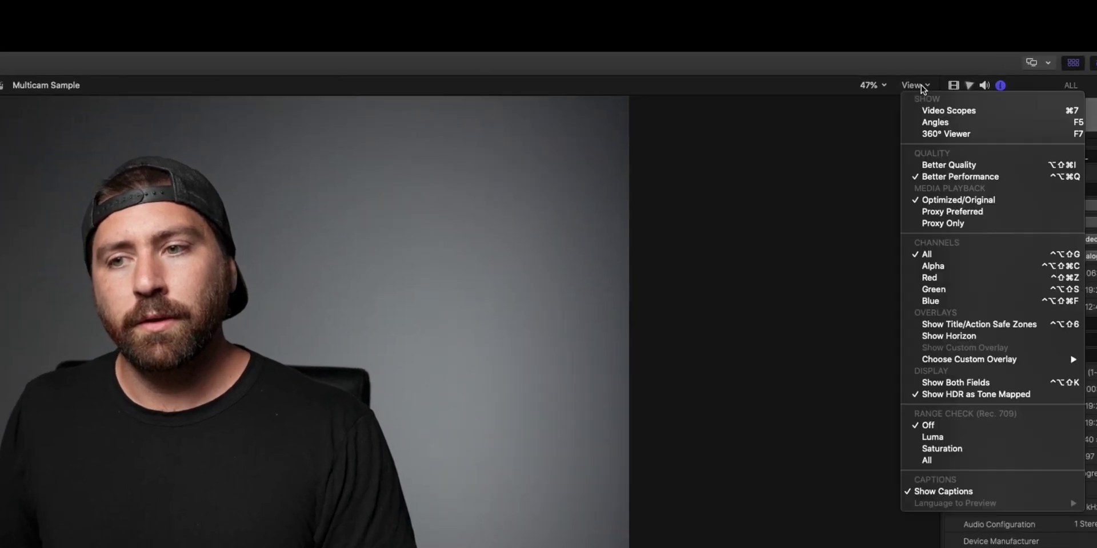
pyautogui.click(968, 122)
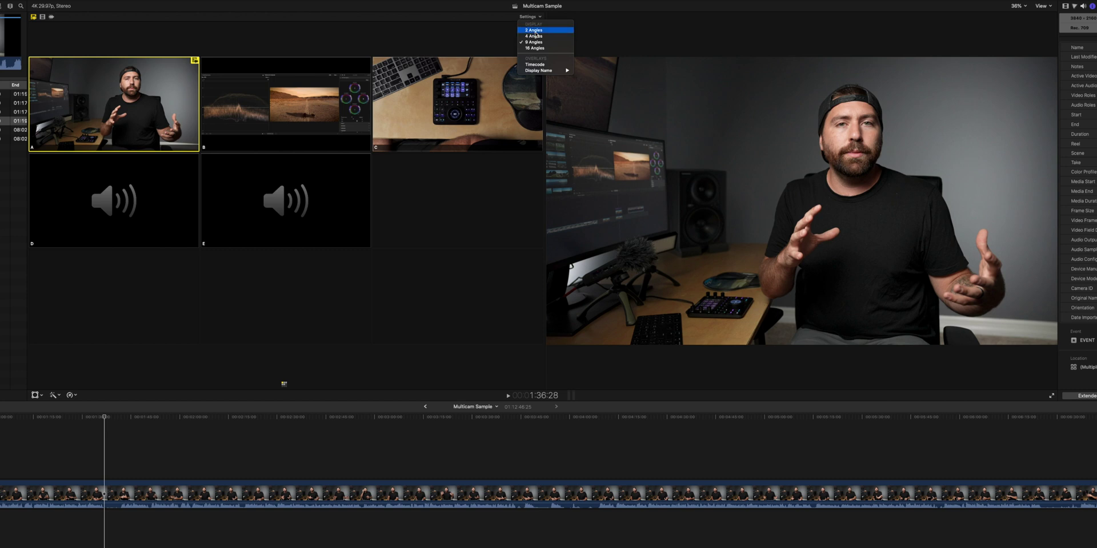
# Show 4 angles and, playing from about 1:42:03, cut live to angle B then back to A.
pyautogui.click(537, 36)
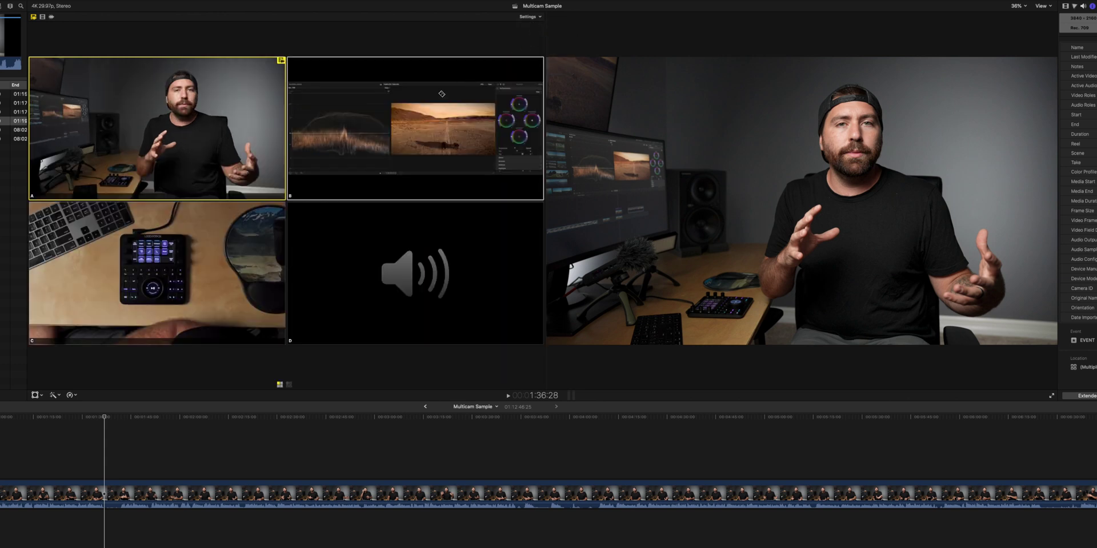
pyautogui.click(122, 454)
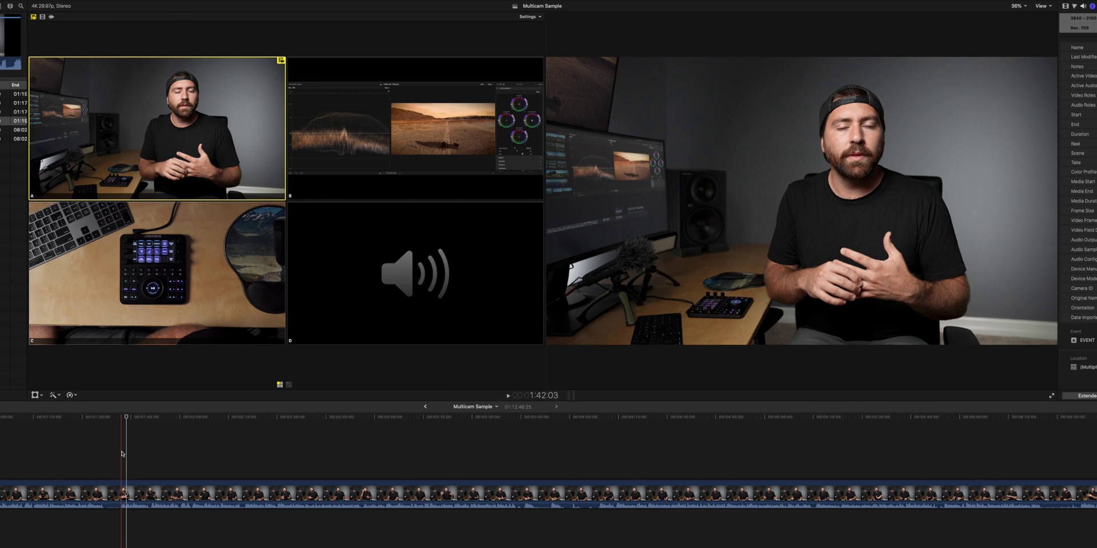
pyautogui.press('space')
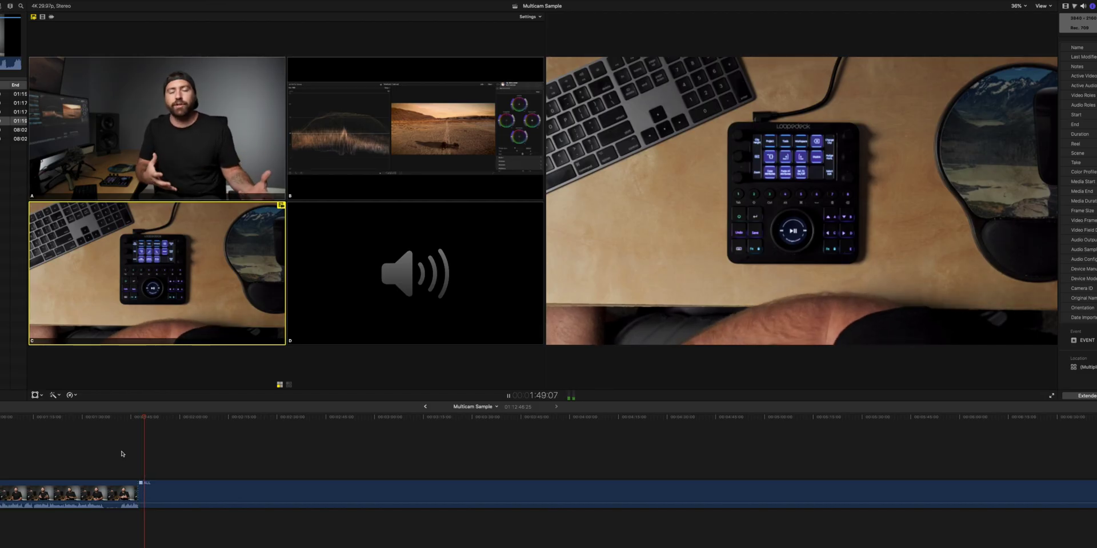
pyautogui.press('2')
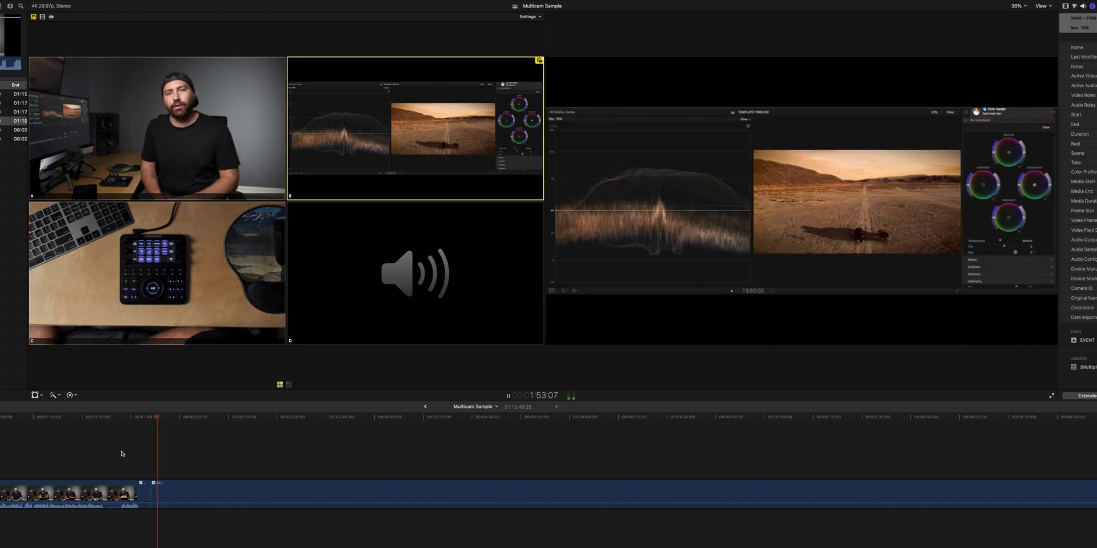
pyautogui.press('1')
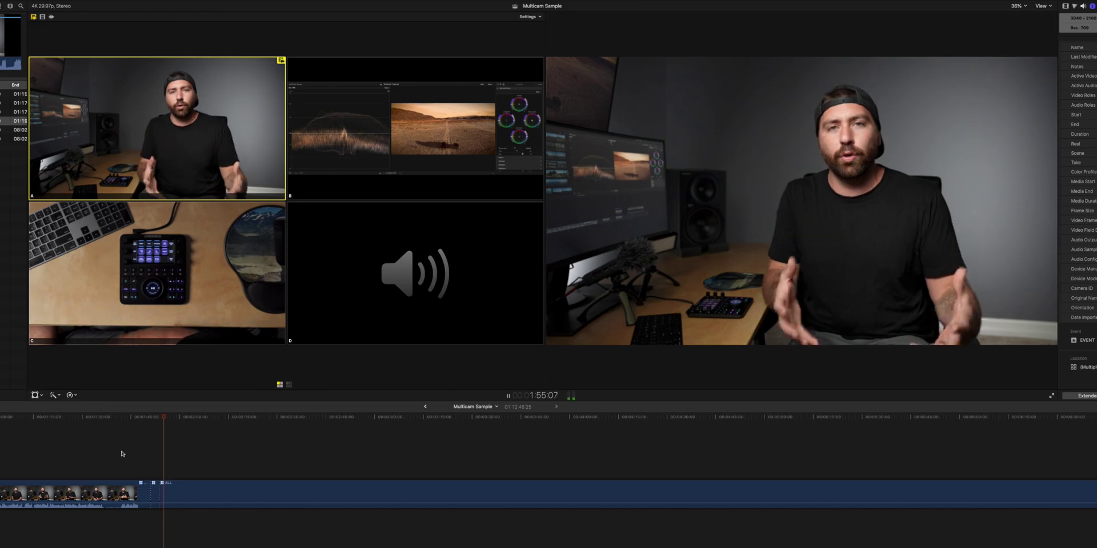